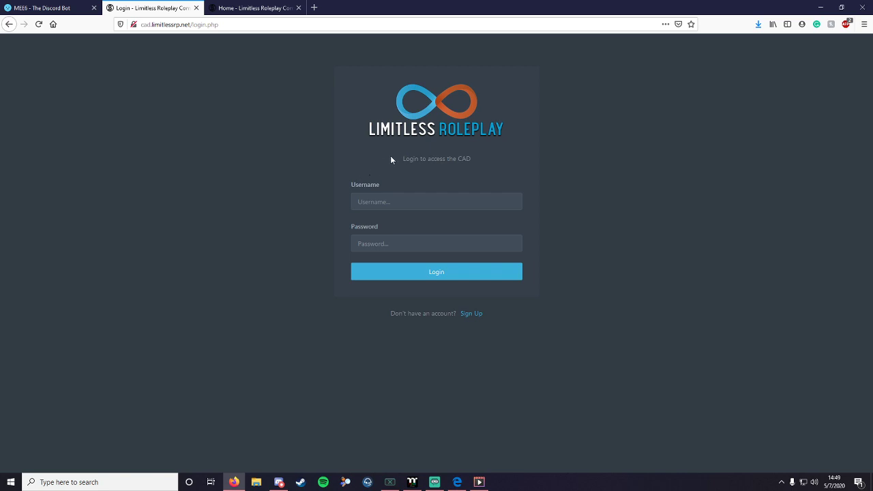
Open the registration page for a new account from the CAD login page
click(486, 317)
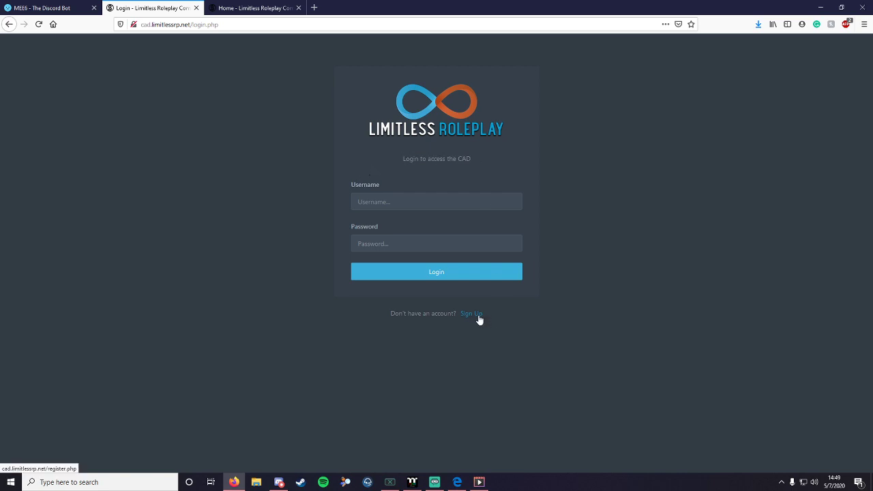
click(478, 315)
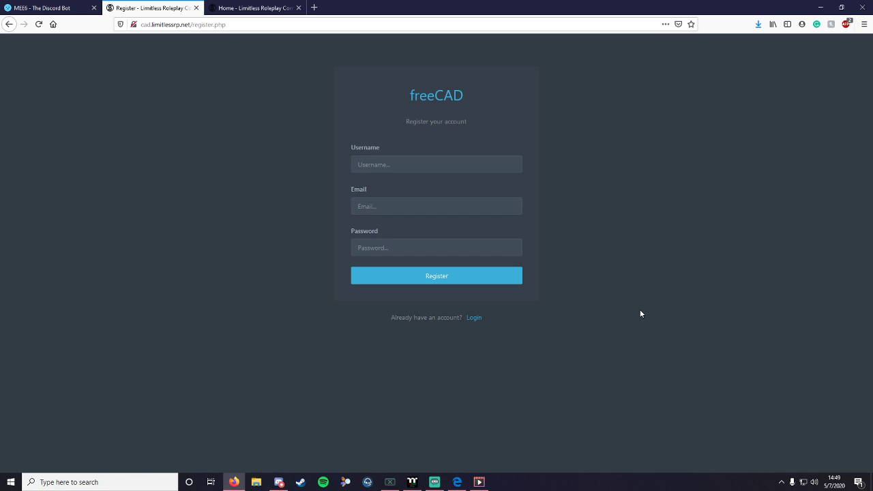
Go to the logged-in CAD home page, change the site theme to Multi (Light), and view the account options
click(256, 8)
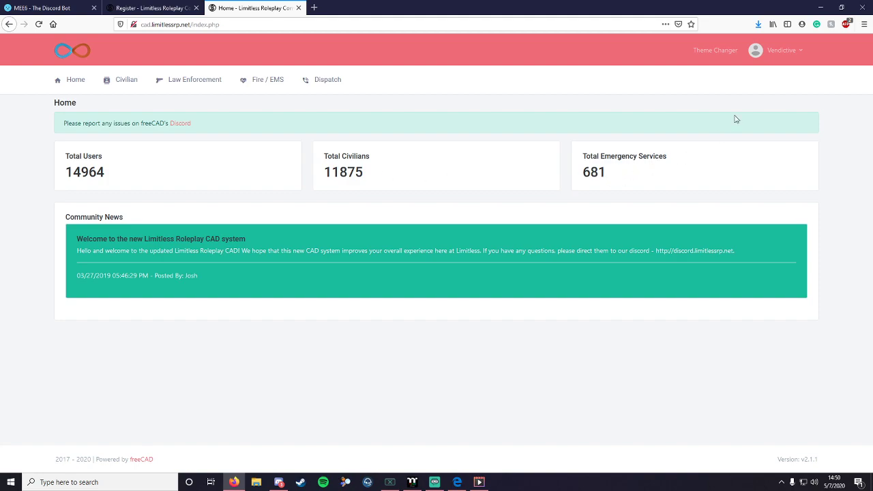
click(726, 57)
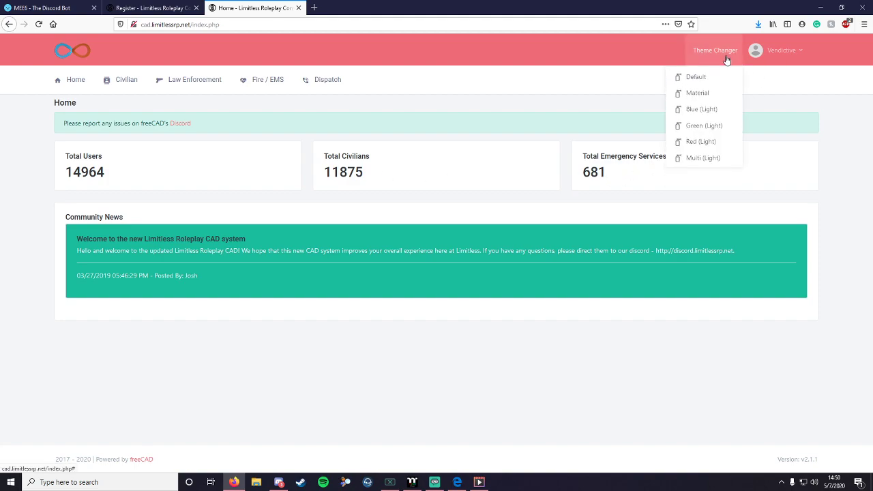
click(703, 157)
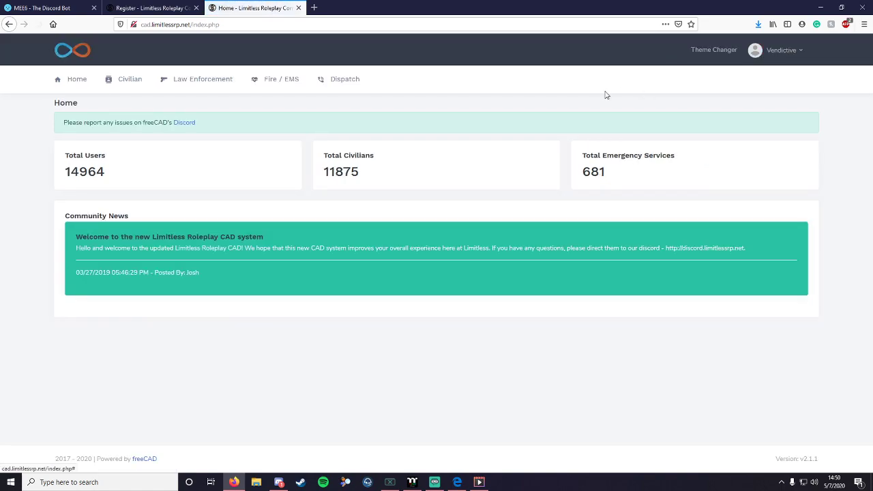
click(789, 52)
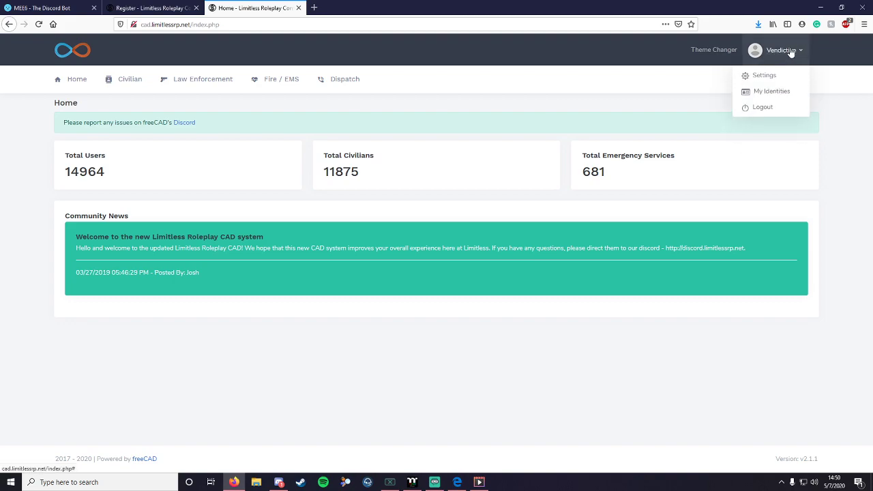
click(631, 94)
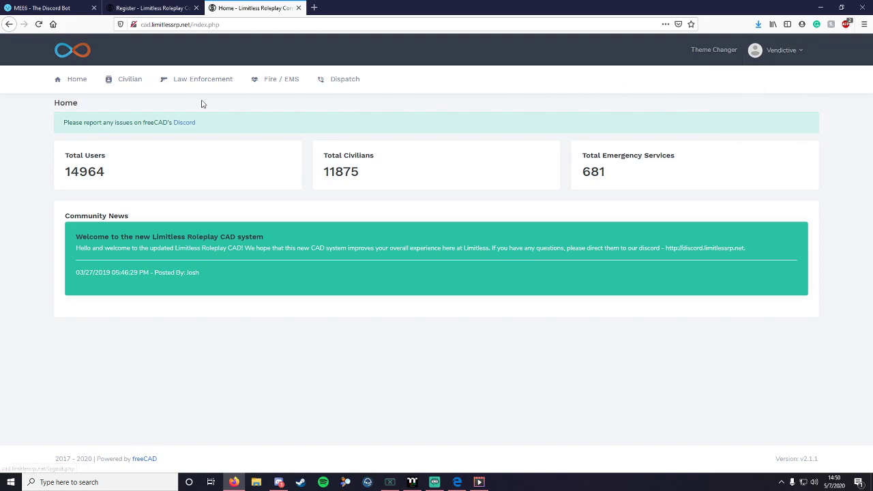
Open the Civilian module and enter the new character's first and last name in the Character Creator
click(119, 86)
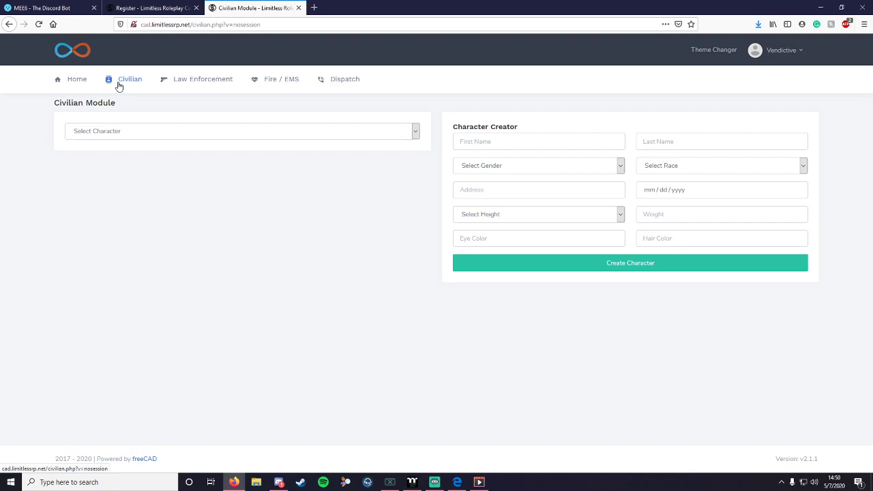
click(505, 141)
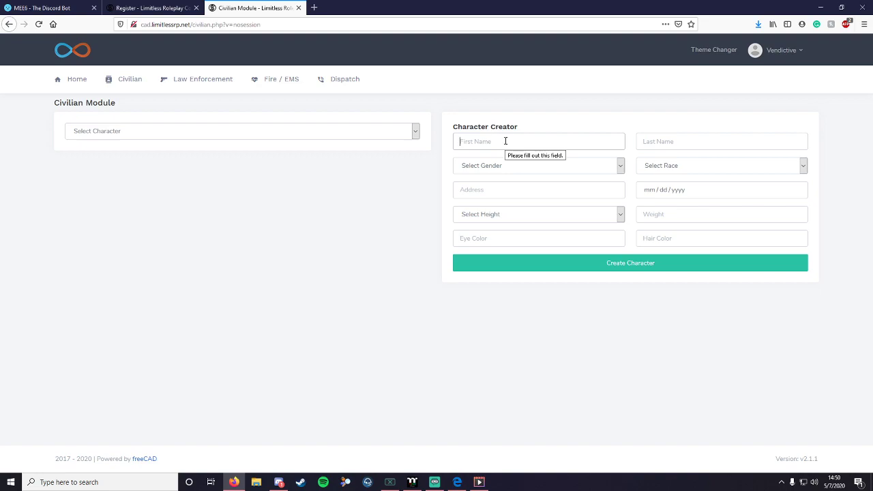
text(Testt)
key(Tab)
text(Carl)
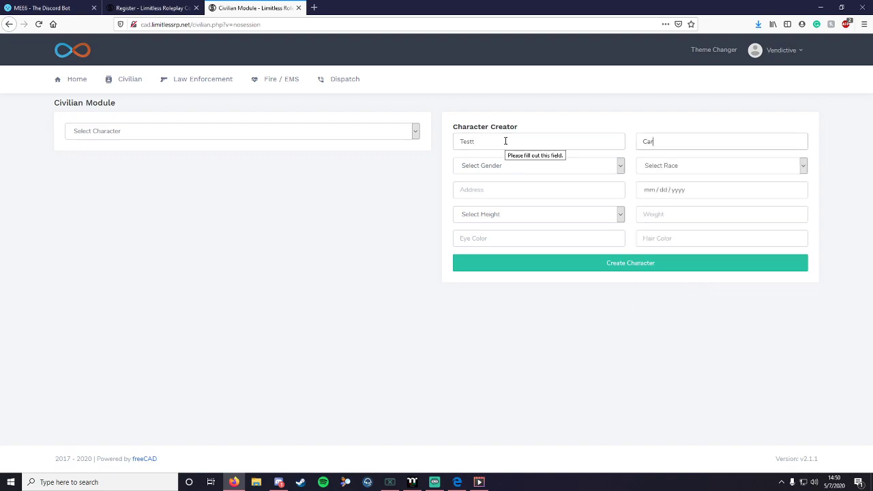
Set the new character's gender to Male and race to White
click(536, 166)
click(516, 192)
click(651, 169)
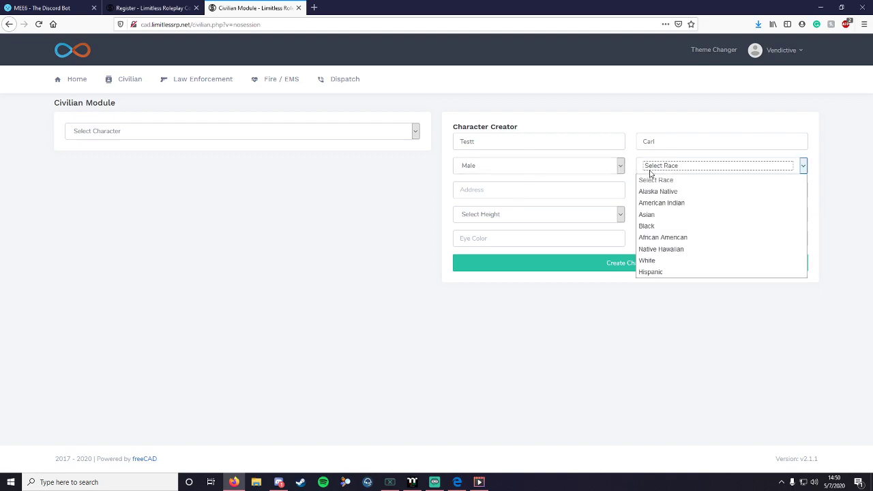
click(662, 260)
Fill in the new character's street address and date of birth
click(508, 193)
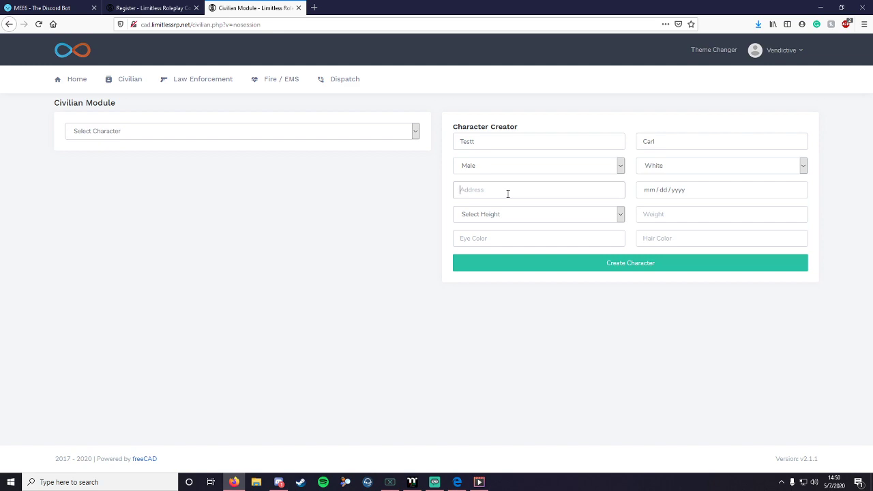
text(55 Comme Court)
key(Tab)
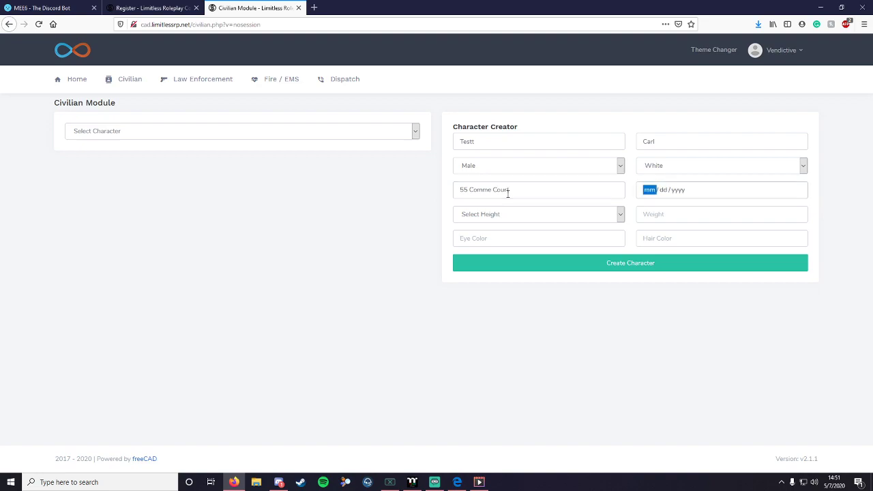
text(06 / 01 / 1999)
Set the new character's height to 5'1 and weight to 225
click(531, 214)
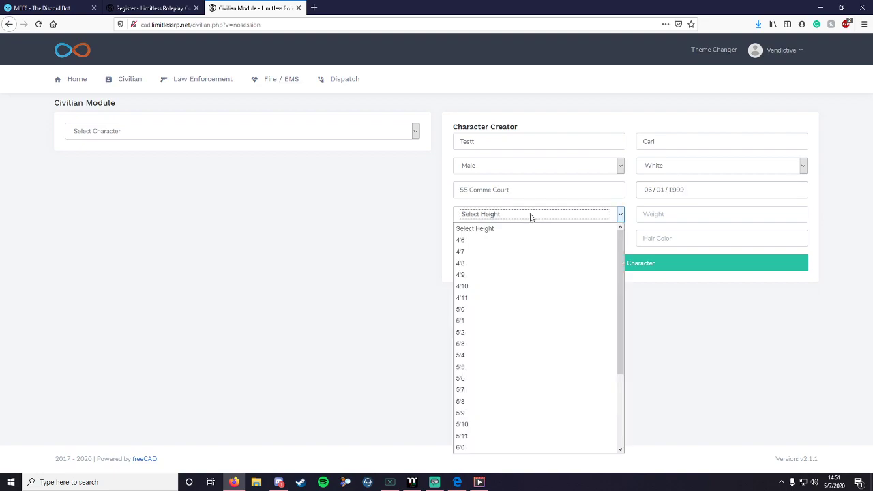
click(549, 317)
click(690, 214)
text(225)
Enter Brown for both the eye color and the hair color, and create the character
click(560, 242)
text(Brow)
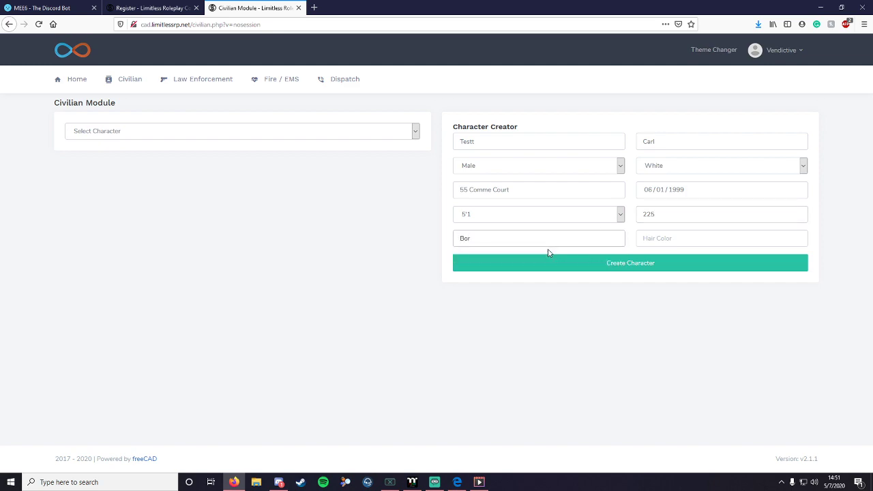
key(BackSpace)
key(BackSpace)
text(wo)
key(BackSpace)
key(BackSpace)
text(own)
key(Tab)
text(Brown)
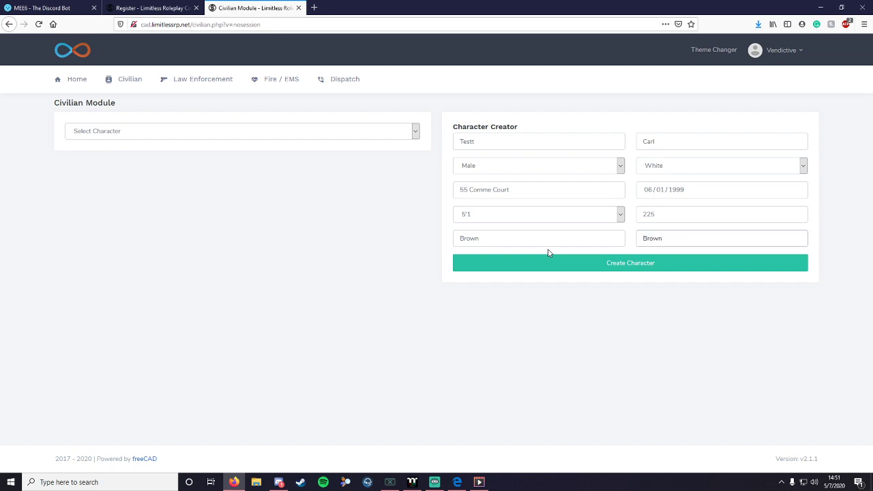
click(604, 267)
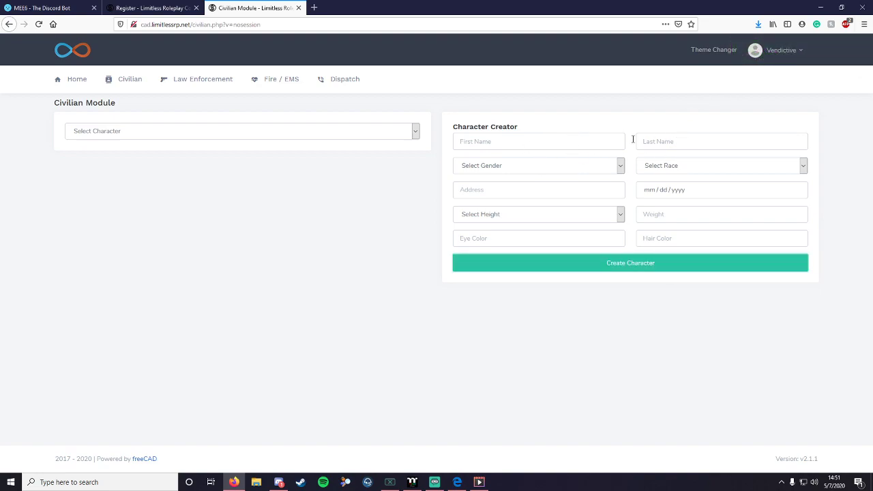
Select the newly created character to open its profile in the Civilian module
click(360, 131)
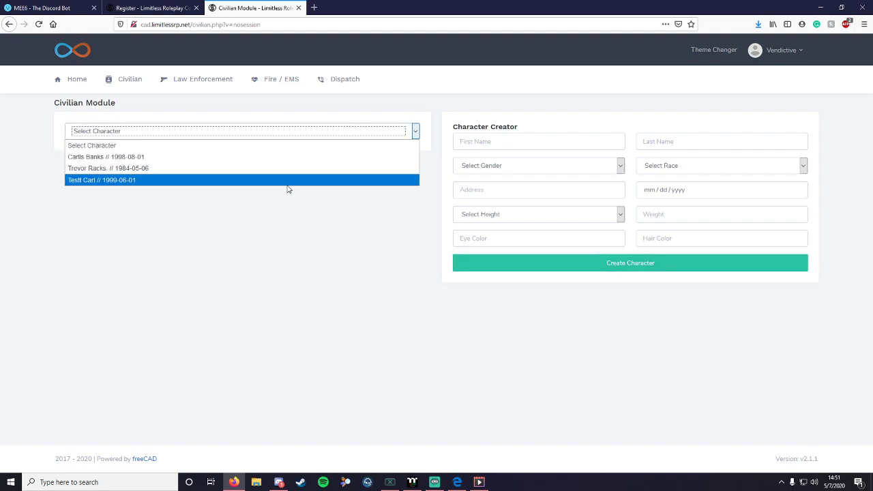
click(287, 182)
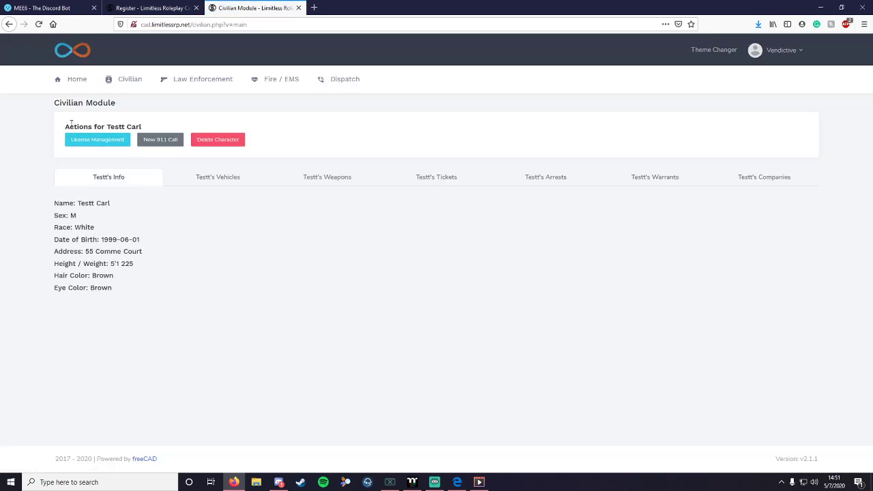
drag(141, 128, 77, 127)
click(80, 130)
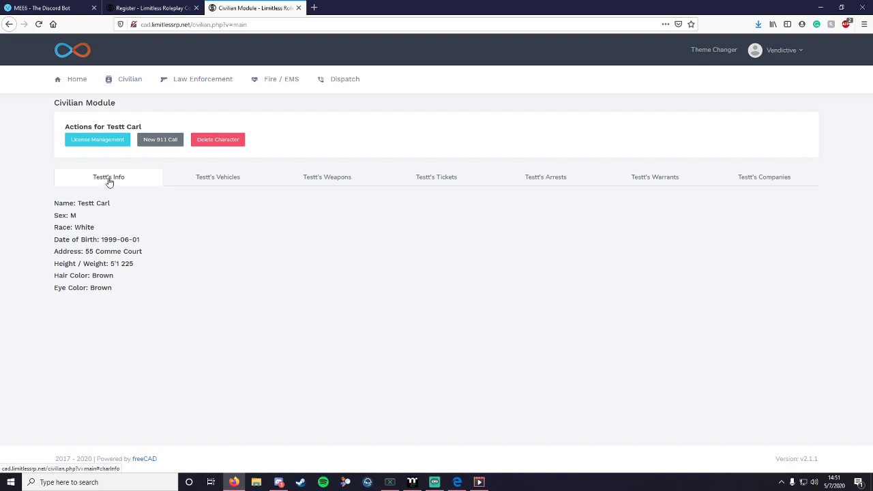
Open the character's license management and set the Drivers License to Valid
click(94, 142)
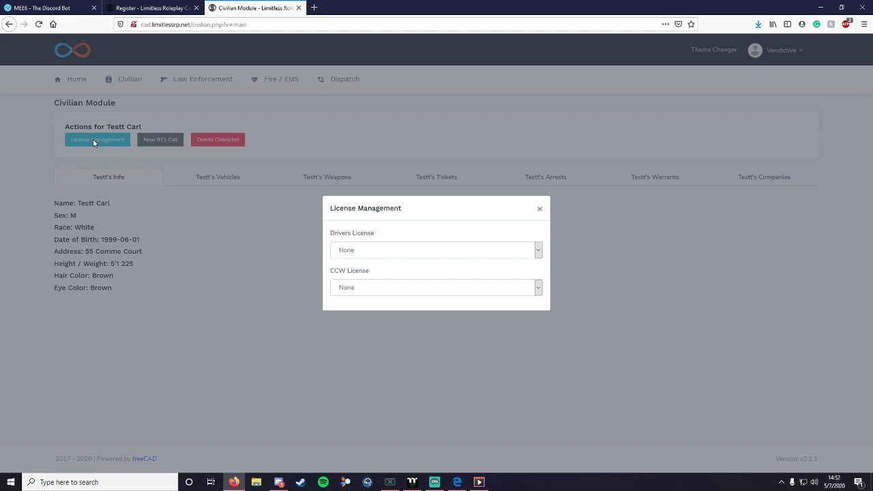
click(399, 257)
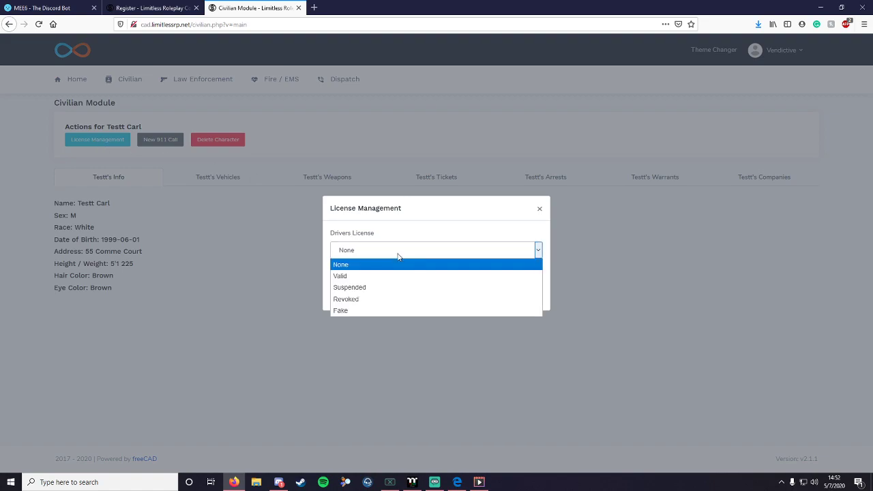
click(399, 257)
click(399, 257)
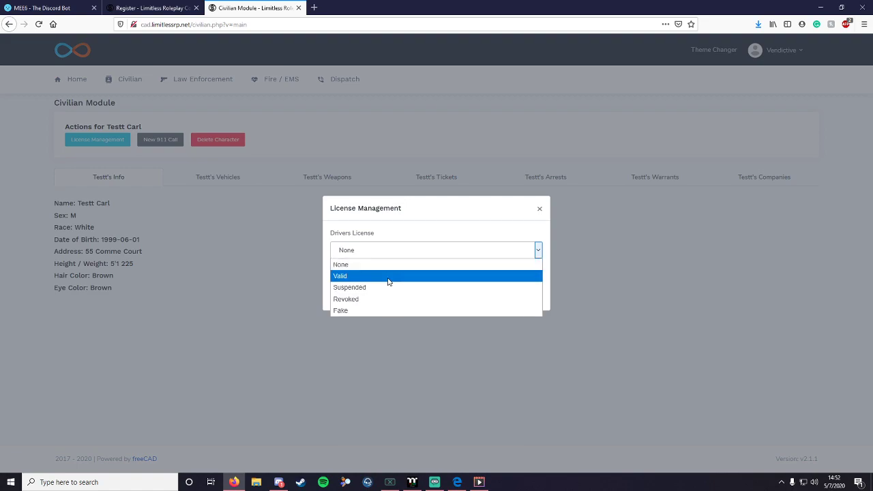
click(388, 281)
click(382, 286)
Set the character's CCW License to Valid and close license management
double_click(335, 271)
click(354, 273)
click(361, 294)
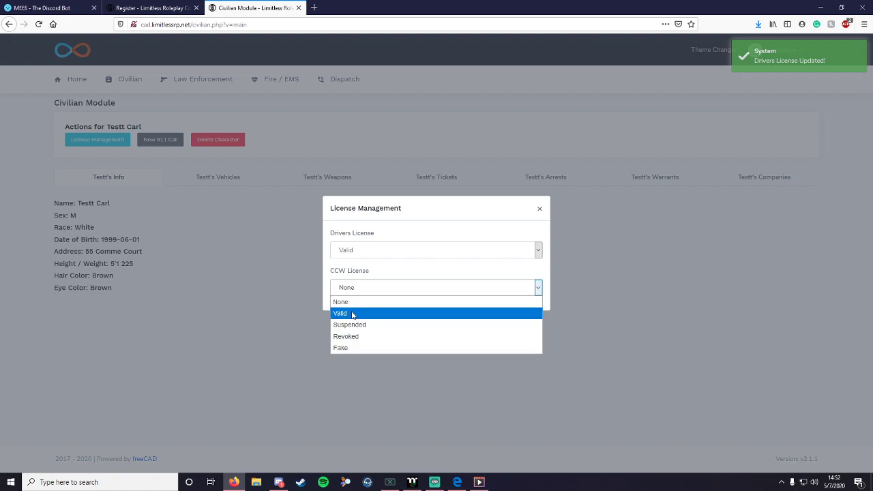
click(352, 315)
click(539, 208)
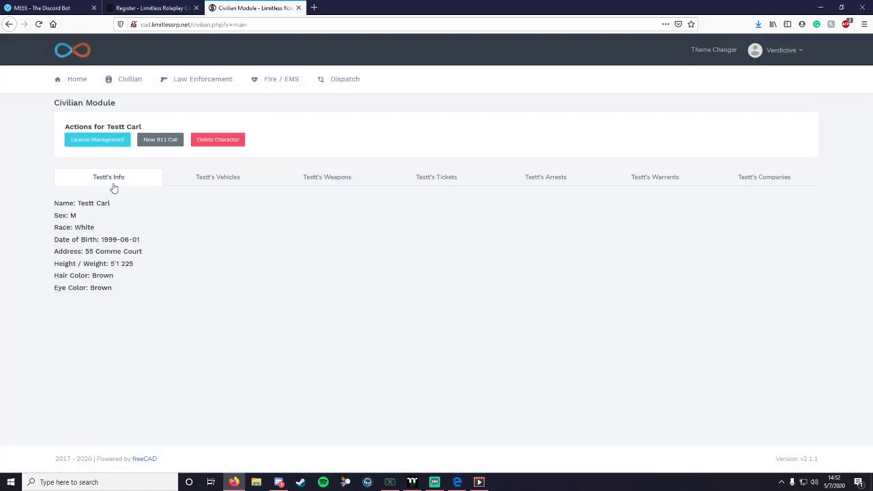
drag(111, 203, 141, 288)
click(153, 284)
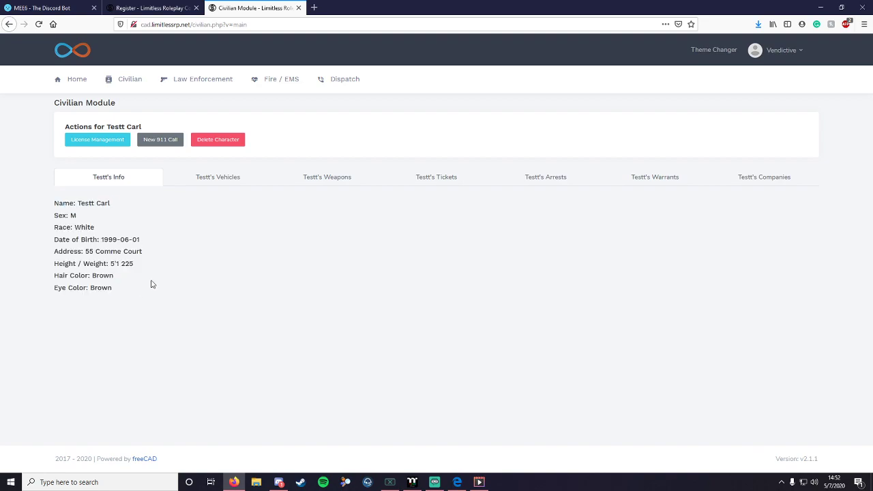
click(226, 184)
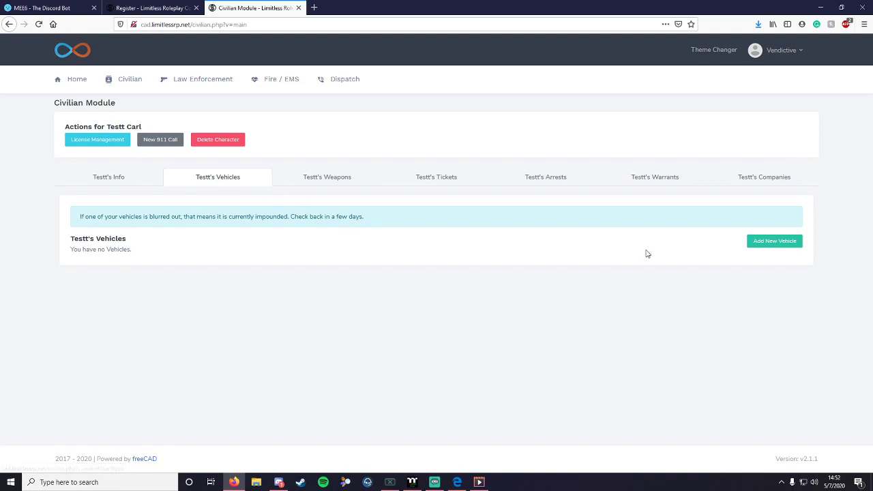
click(758, 248)
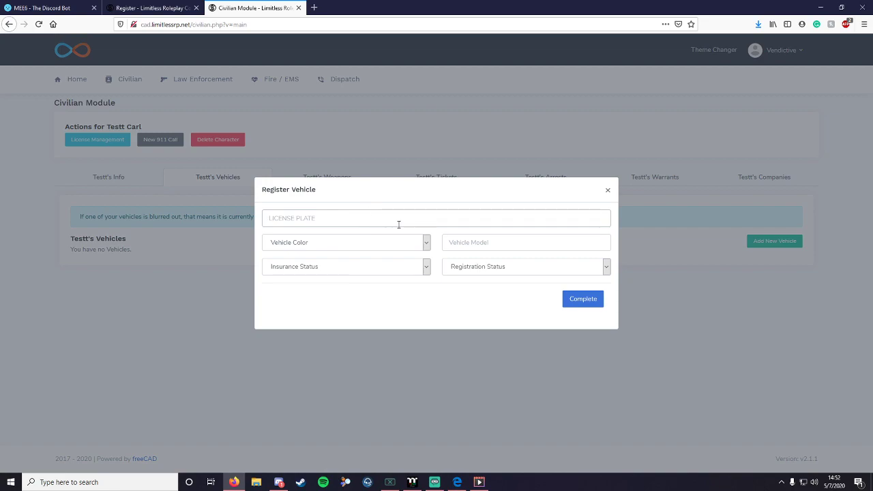
click(402, 248)
click(482, 240)
click(413, 268)
click(378, 304)
click(478, 267)
click(471, 304)
click(473, 269)
click(469, 306)
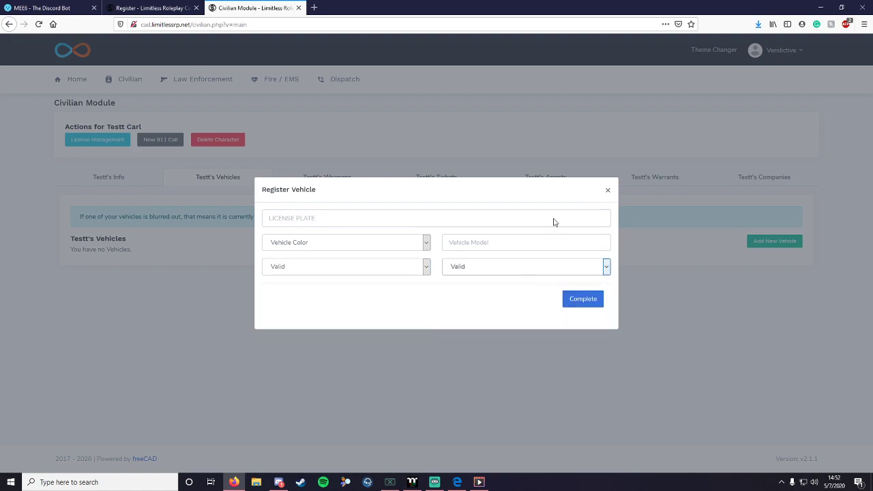
click(606, 191)
drag(183, 238, 68, 238)
click(144, 235)
Add a new firearm to the character's weapons, choosing Pistol with the status Valid
click(336, 175)
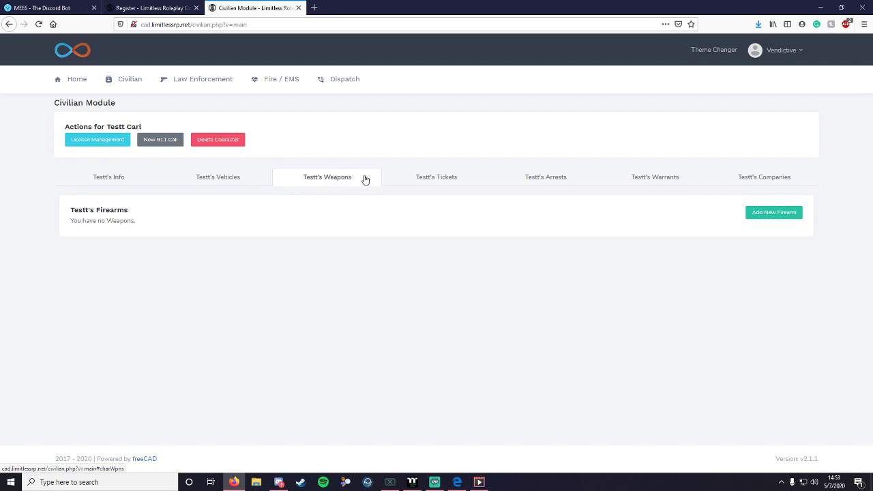
click(754, 216)
click(426, 229)
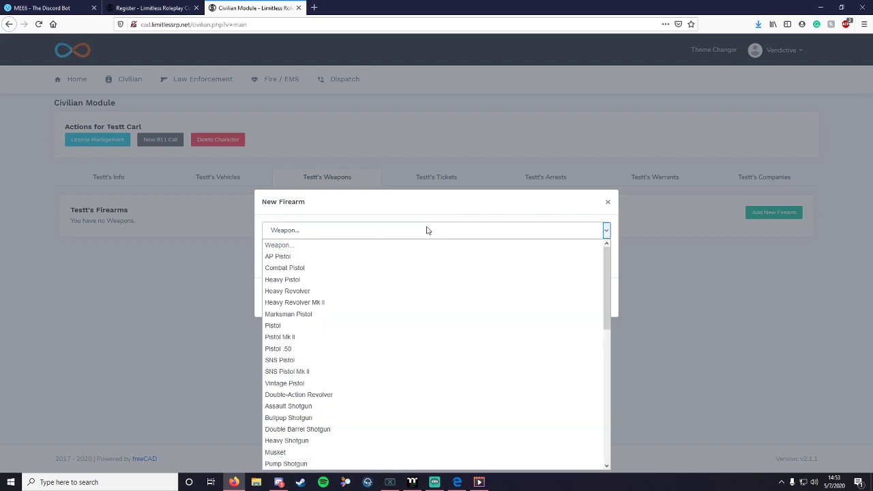
scroll(554, 263, down, 10)
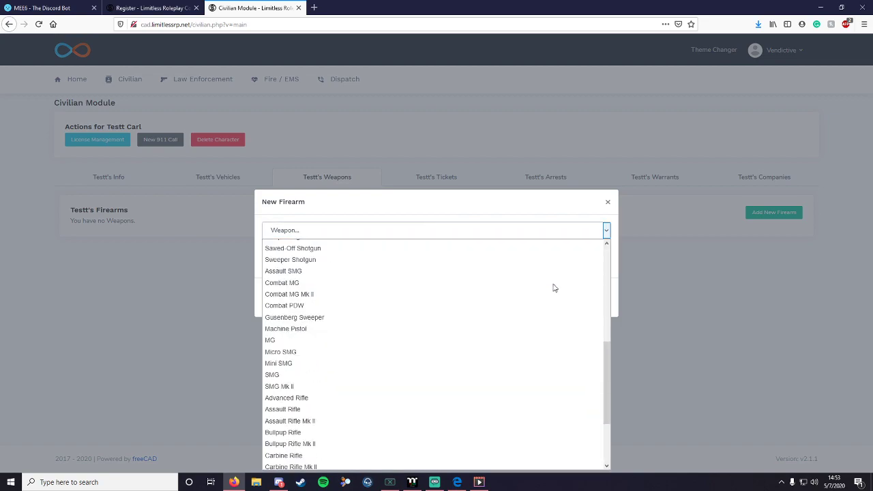
scroll(527, 357, up, 10)
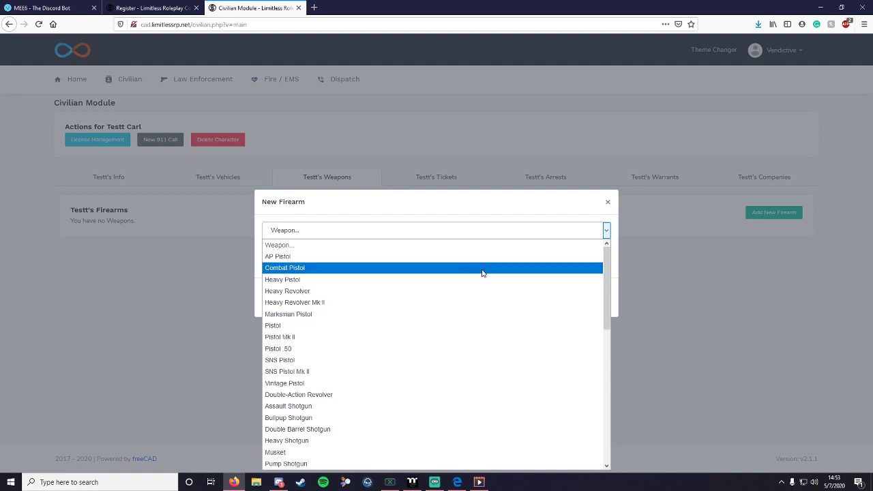
click(470, 326)
click(409, 259)
click(392, 281)
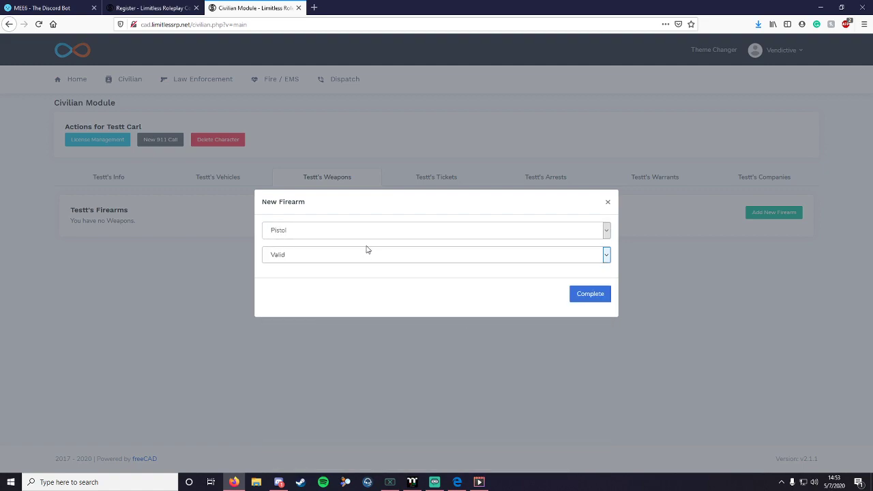
click(586, 294)
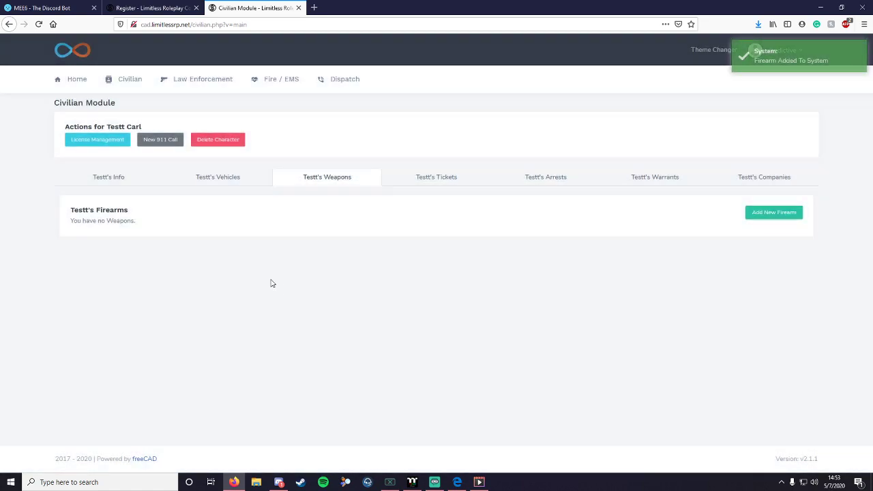
Reload the character's weapons list and review the added pistol's serial, status and actions
click(413, 179)
click(341, 180)
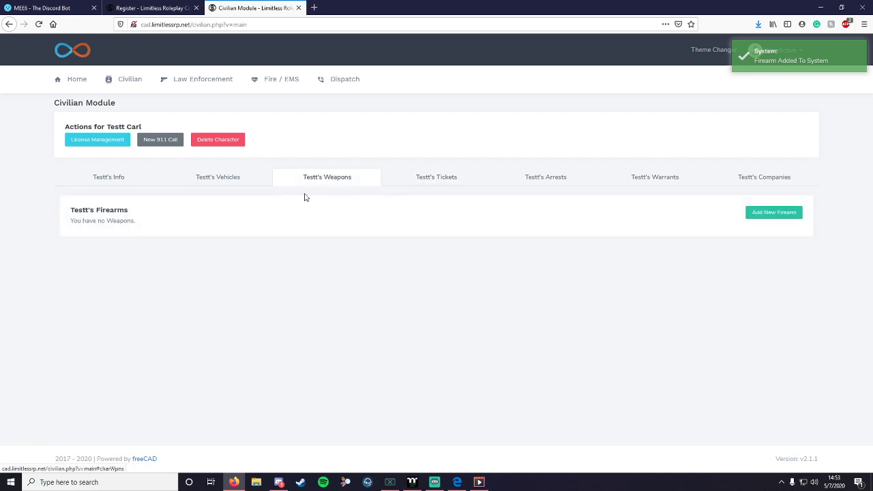
drag(164, 252, 306, 253)
click(432, 251)
drag(492, 253, 461, 255)
click(445, 230)
Review the character's tickets, arrests and warrants on file
click(429, 190)
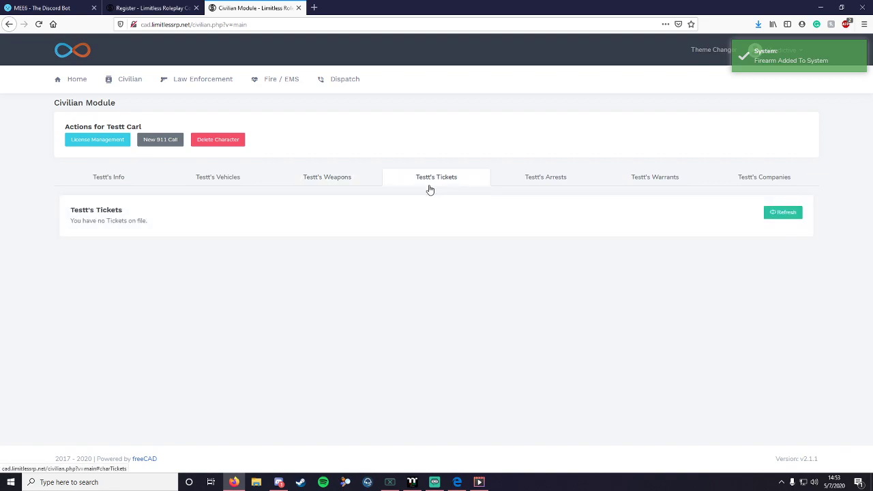
drag(172, 221, 62, 228)
click(184, 228)
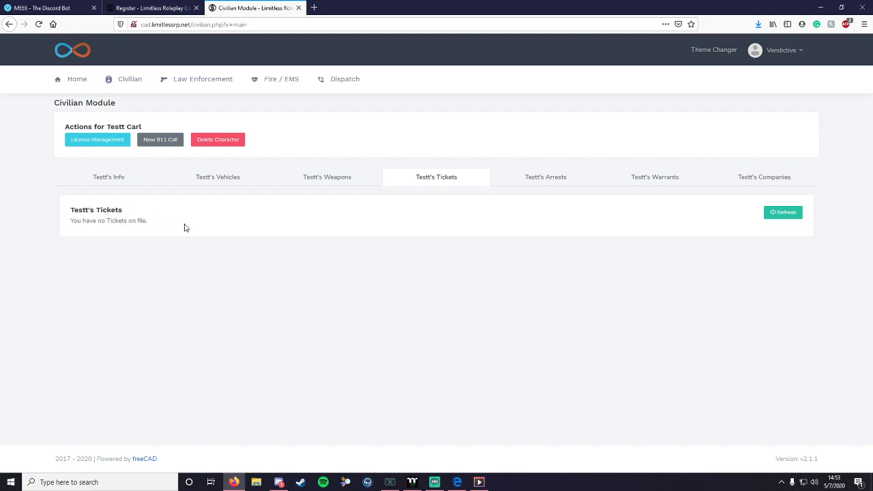
click(549, 183)
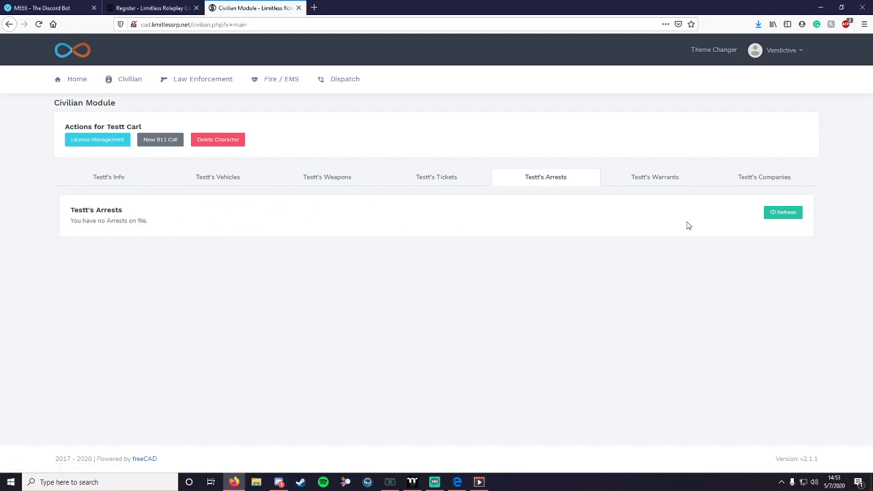
click(643, 178)
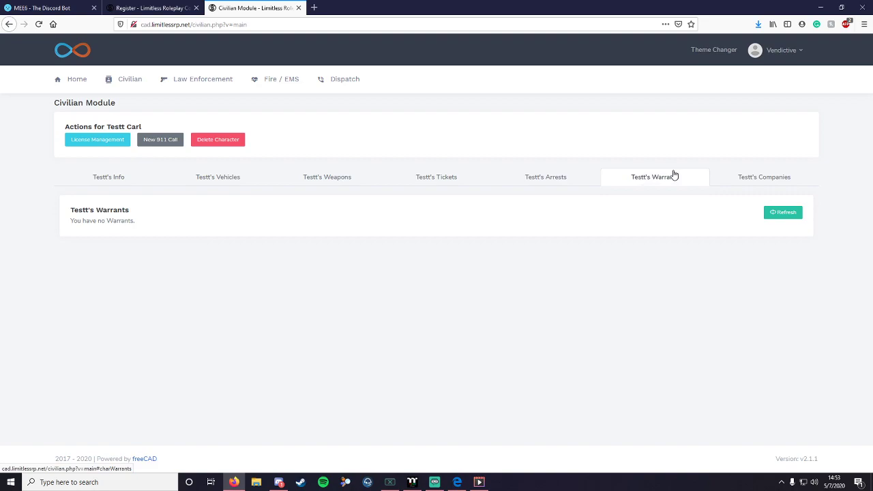
Open the character's companies and read the notice about the company features
click(746, 177)
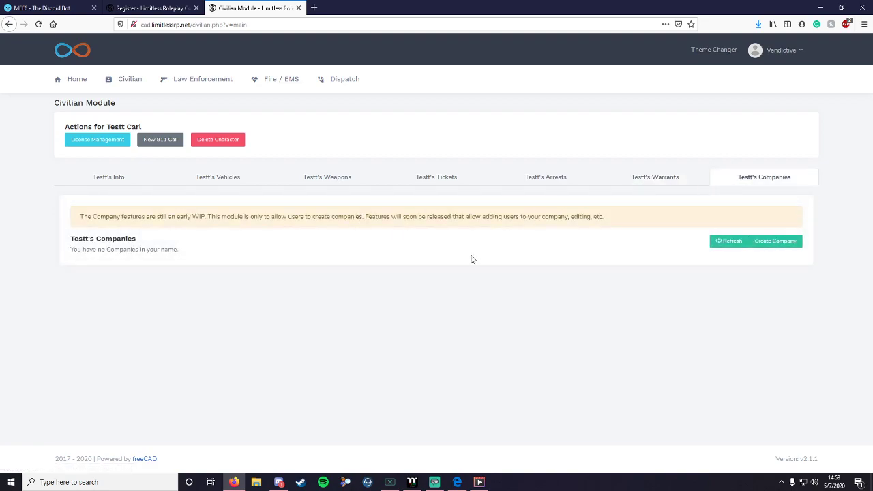
drag(326, 216, 528, 216)
click(537, 216)
Return to the character's info, view the new 911 call form and close it without submitting a call
click(105, 176)
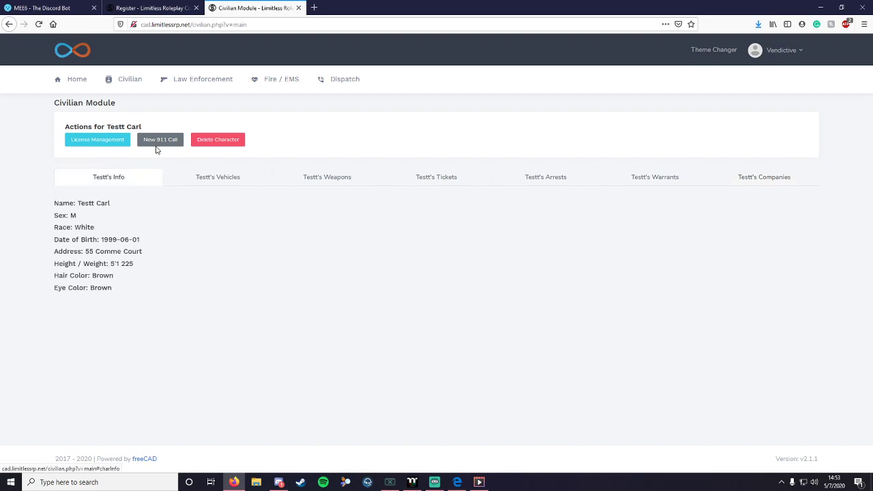
click(169, 140)
click(608, 201)
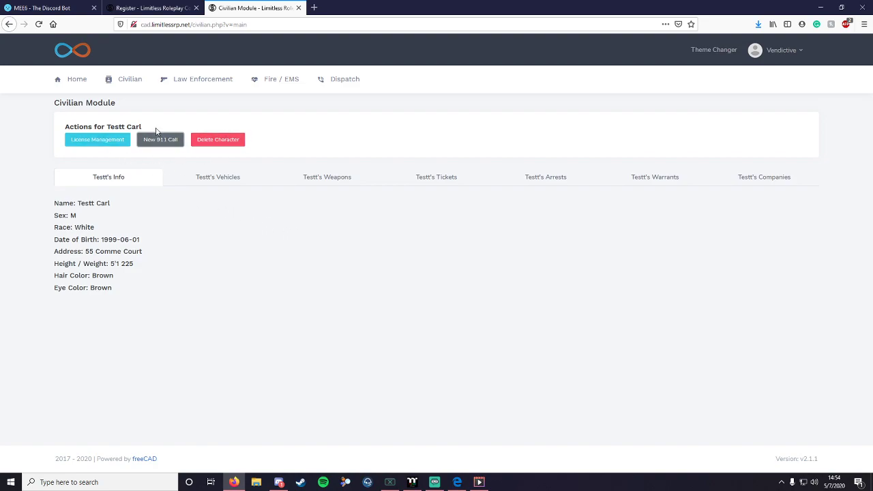
drag(156, 128, 65, 126)
click(87, 123)
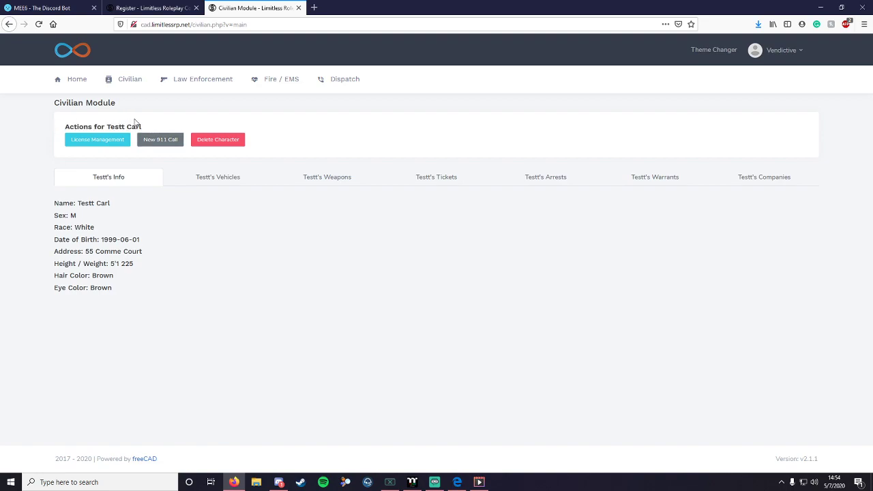
drag(141, 126, 64, 128)
click(97, 127)
Recheck the character's vehicles and weapons, and open license management from the character's info to view the license statuses
click(208, 179)
click(306, 179)
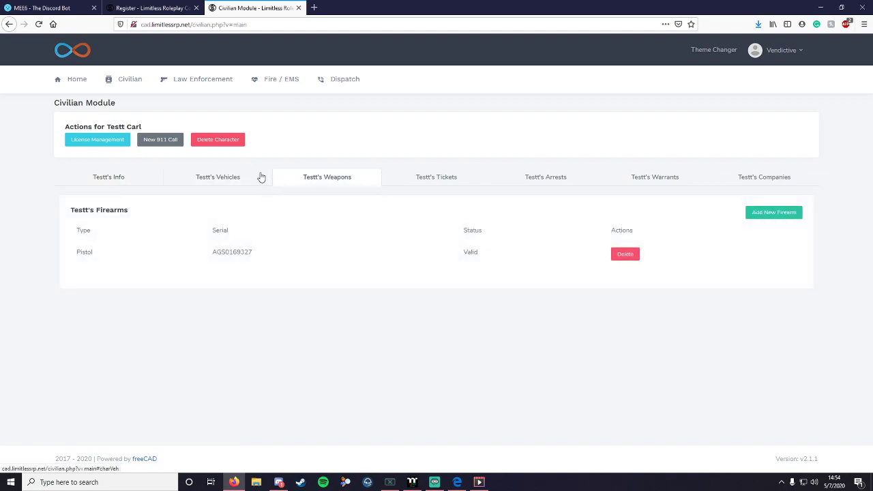
click(261, 175)
click(326, 179)
click(107, 183)
click(96, 139)
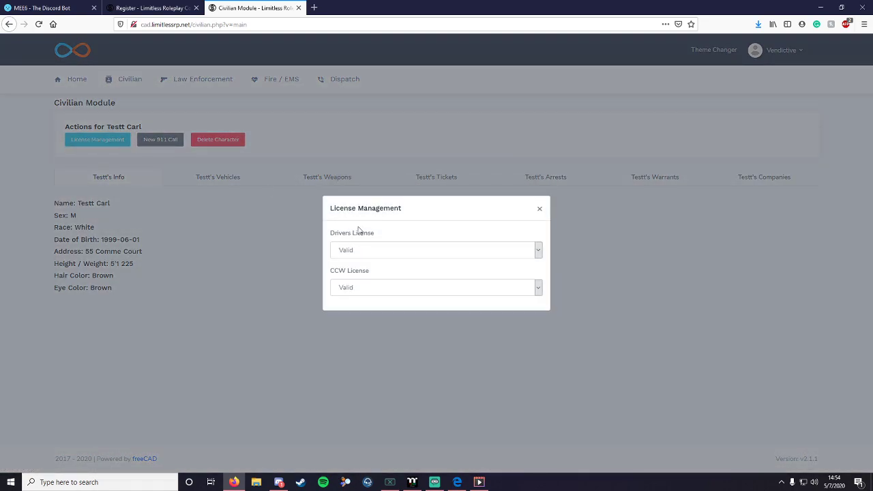